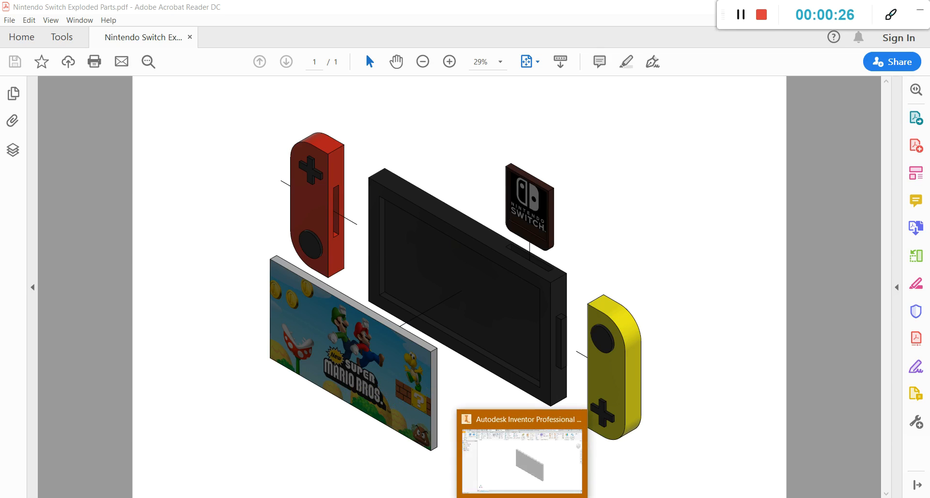
# Step: Switch to Autodesk Inventor and create a work plane offset about 63.5 mm from the XY Plane, in front of the LED Screen part
pyautogui.click(522, 497)
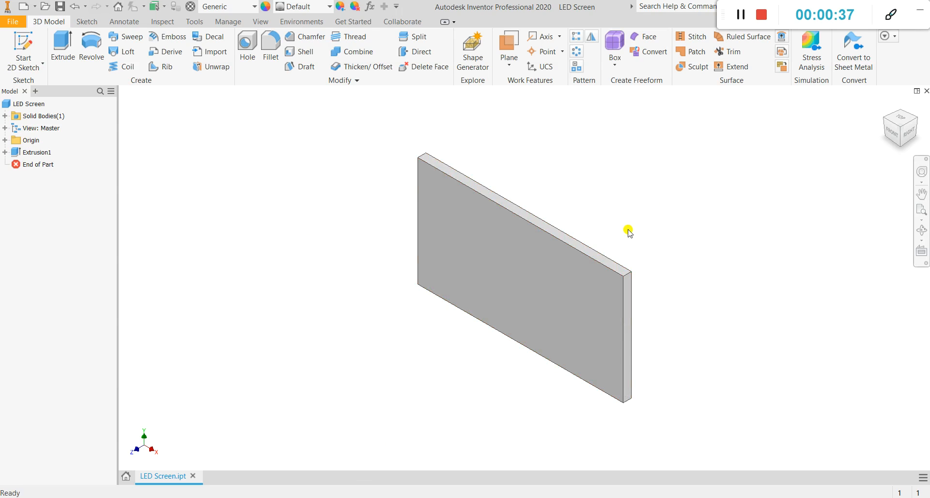
pyautogui.click(922, 232)
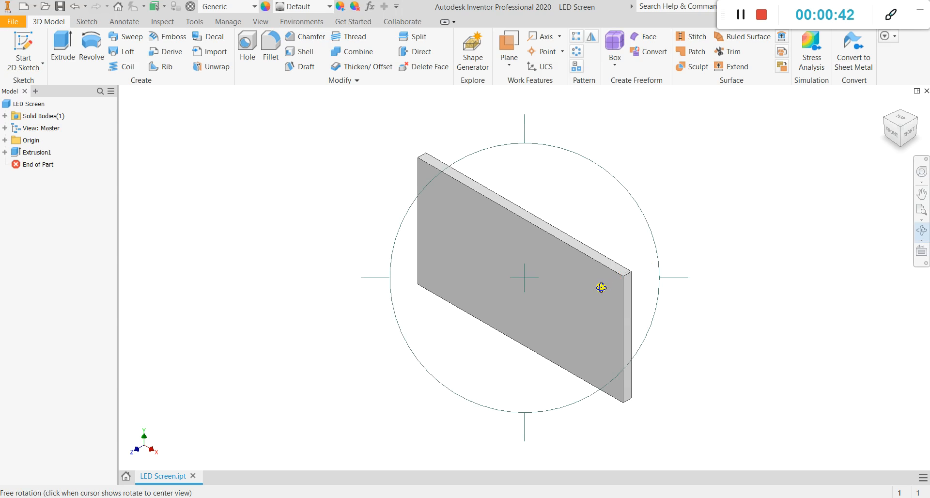
pyautogui.moveTo(600, 287); pyautogui.dragTo(620, 279)
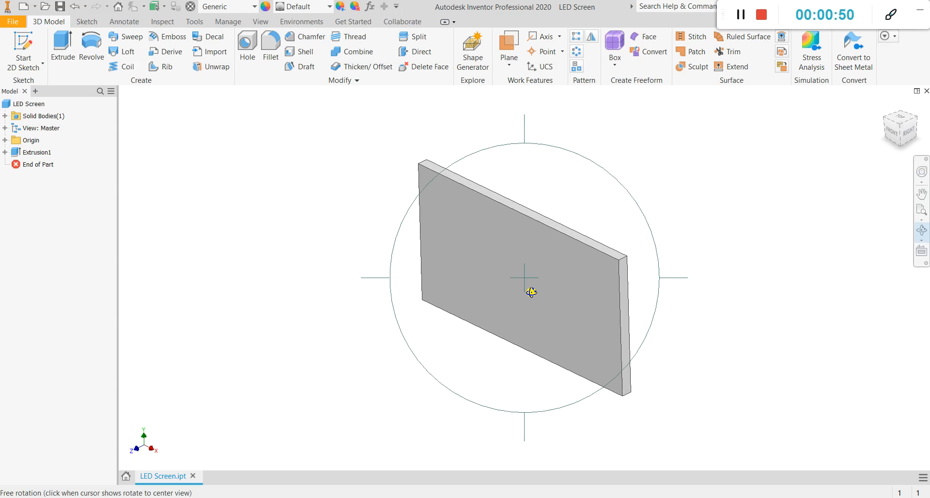
pyautogui.press('Escape')
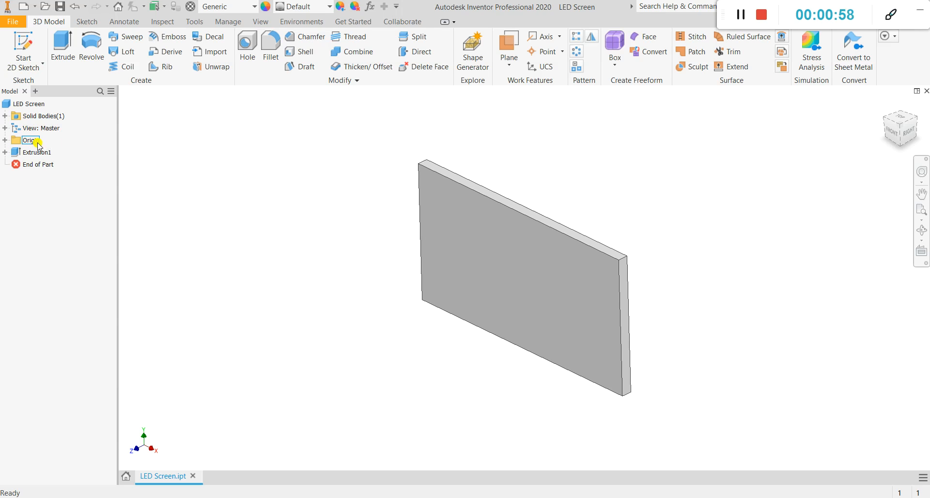
pyautogui.click(5, 140)
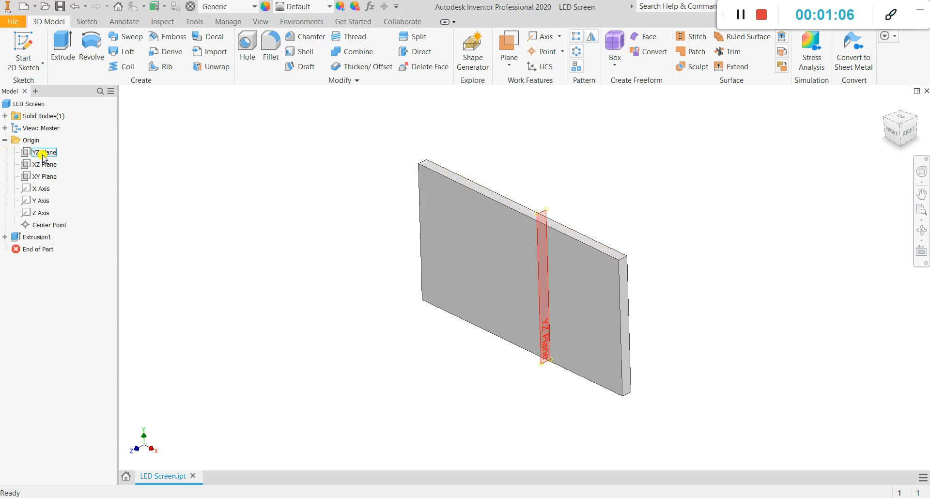
pyautogui.click(42, 180)
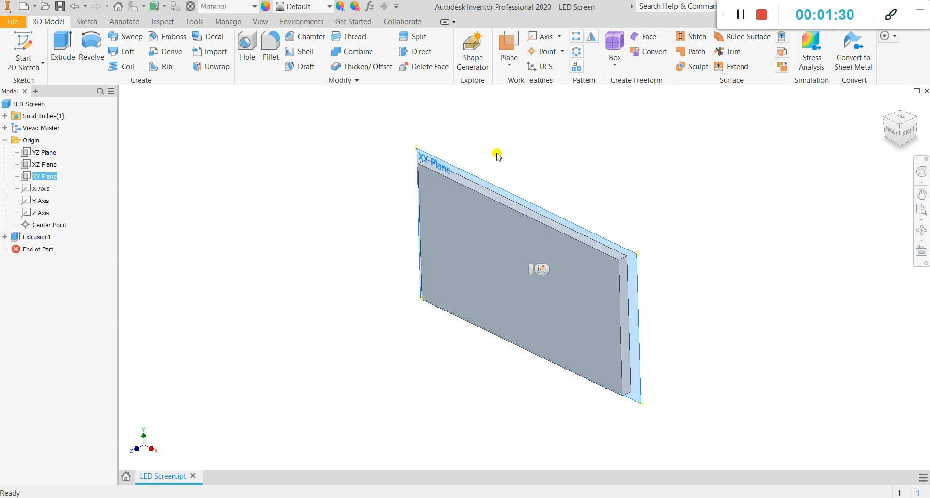
pyautogui.click(512, 62)
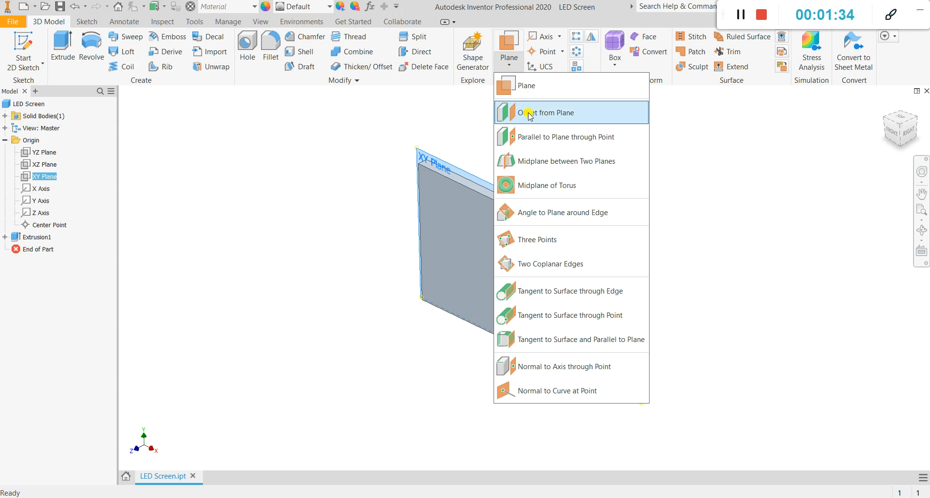
pyautogui.click(576, 112)
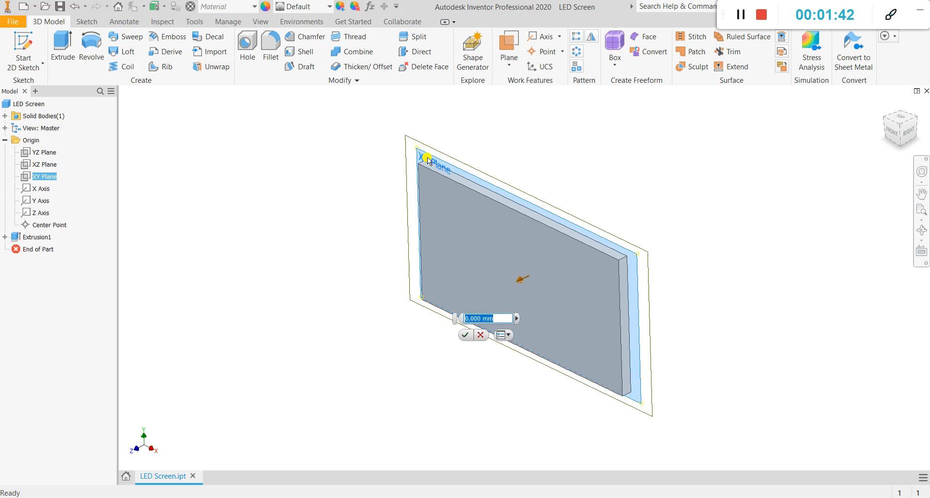
pyautogui.moveTo(426, 159)
pyautogui.mouseDown()
pyautogui.moveTo(321, 222)
pyautogui.moveTo(367, 205)
pyautogui.moveTo(420, 156)
pyautogui.moveTo(360, 214)
pyautogui.moveTo(372, 220)
pyautogui.moveTo(360, 230)
pyautogui.moveTo(378, 219)
pyautogui.moveTo(355, 235)
pyautogui.moveTo(448, 182)
pyautogui.moveTo(359, 250)
pyautogui.mouseUp()
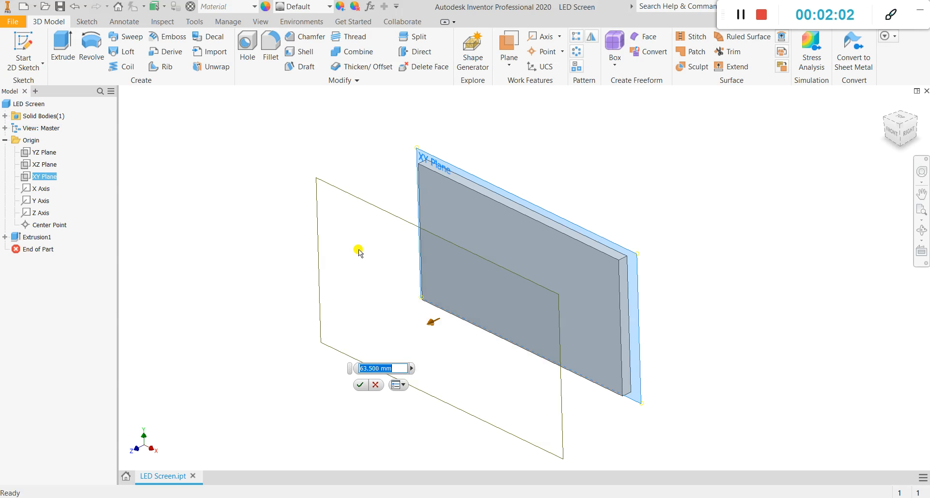
pyautogui.click(360, 385)
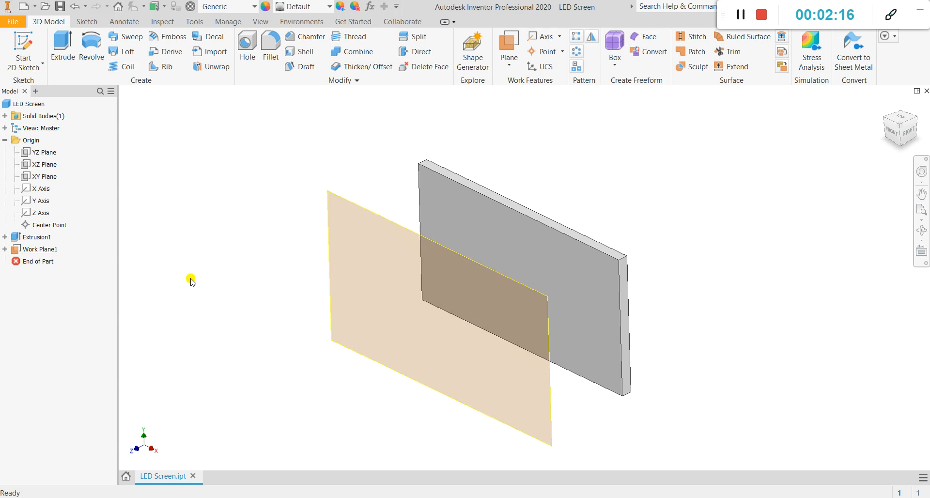
# Step: Start a sketch on the offset work plane and browse for an image in the Desktop's NINTENDO SWITCH > switch inventor folder
pyautogui.click(29, 68)
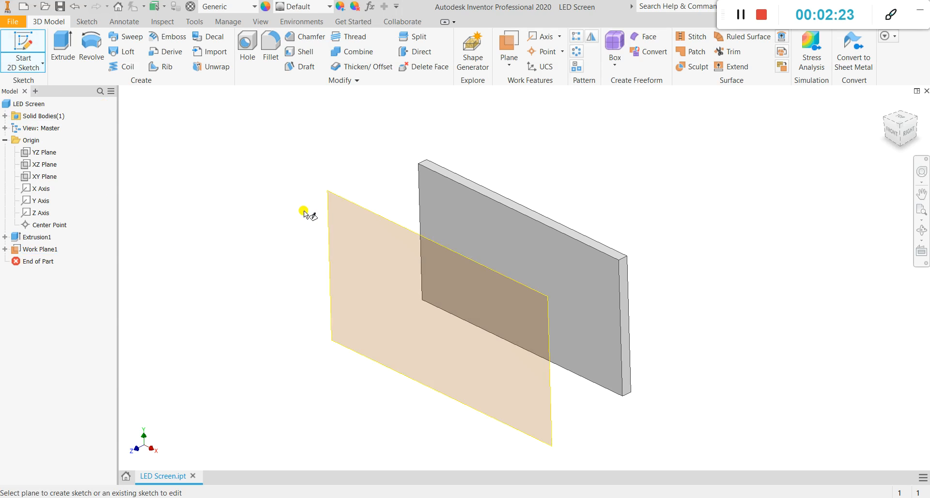
pyautogui.click(329, 212)
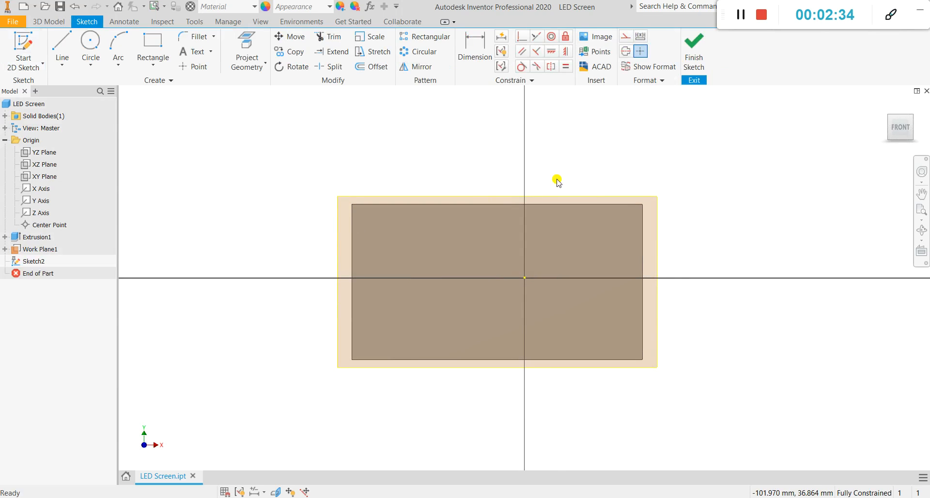
pyautogui.click(605, 38)
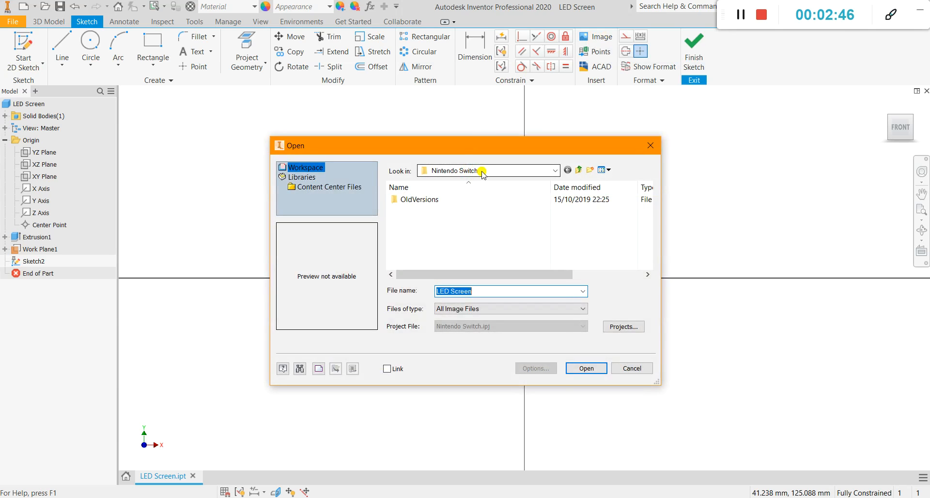
pyautogui.click(482, 171)
pyautogui.click(480, 170)
pyautogui.click(508, 171)
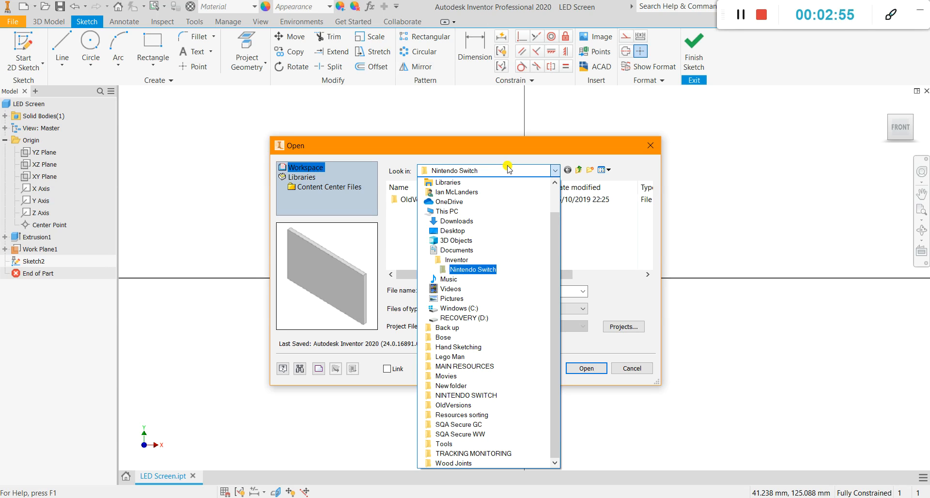
pyautogui.click(453, 231)
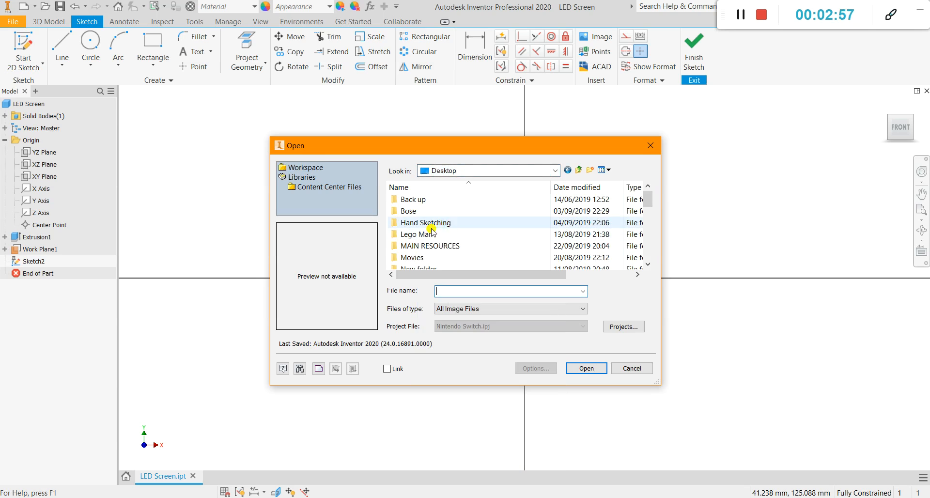
pyautogui.scroll(-1, 439, 236)
pyautogui.doubleClick(440, 246)
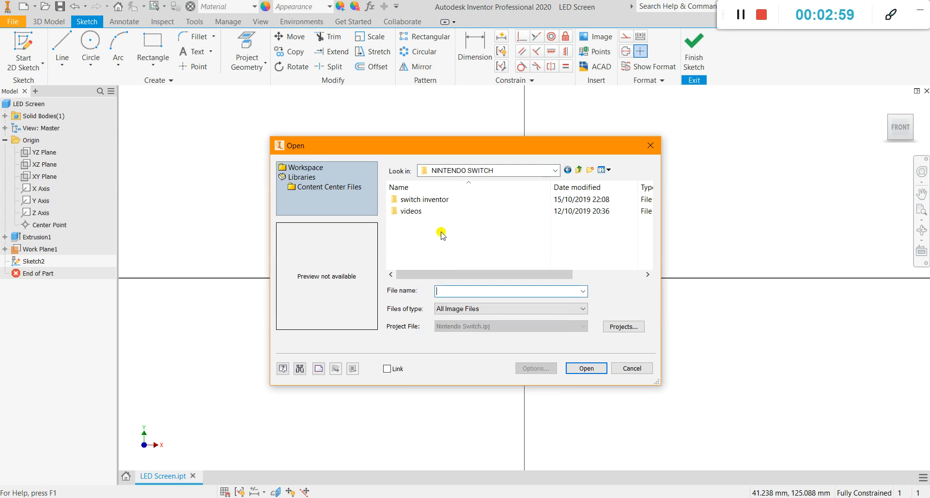
pyautogui.doubleClick(431, 200)
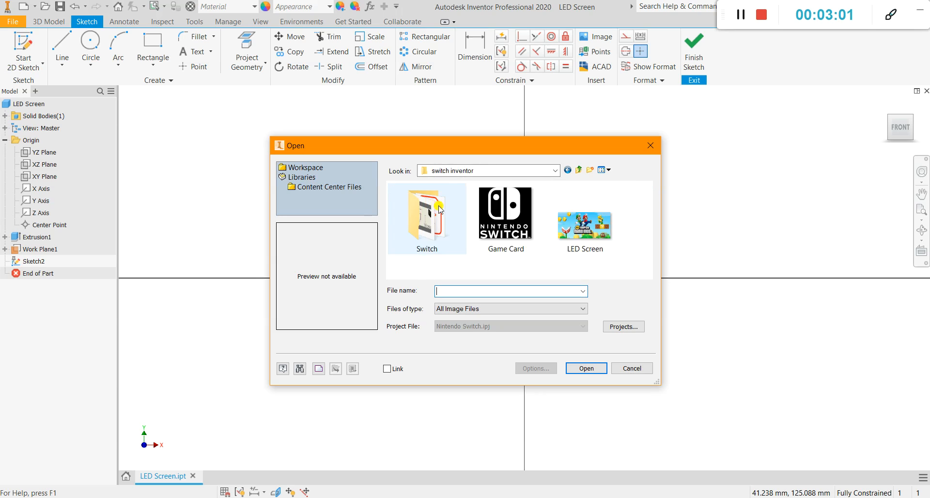
# Step: Insert the LED Screen image into the sketch, placing it over the screen body
pyautogui.click(597, 230)
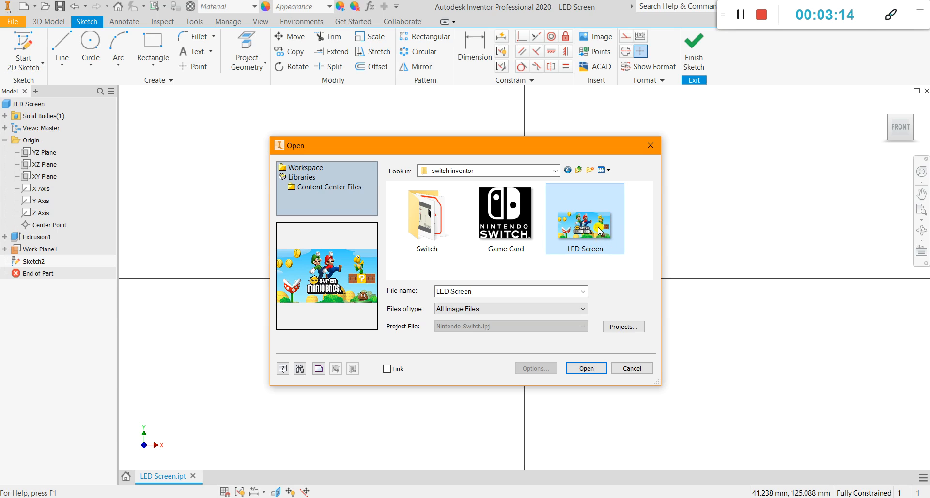
pyautogui.click(586, 368)
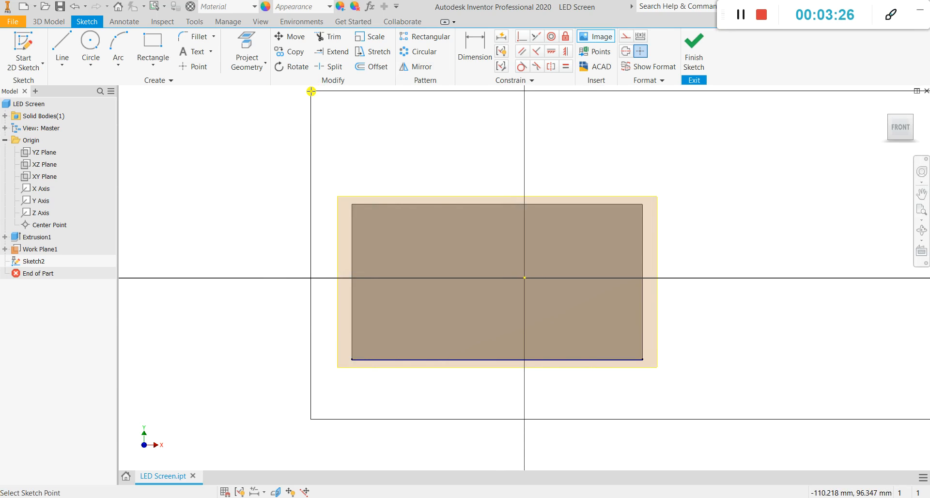
pyautogui.click(312, 90)
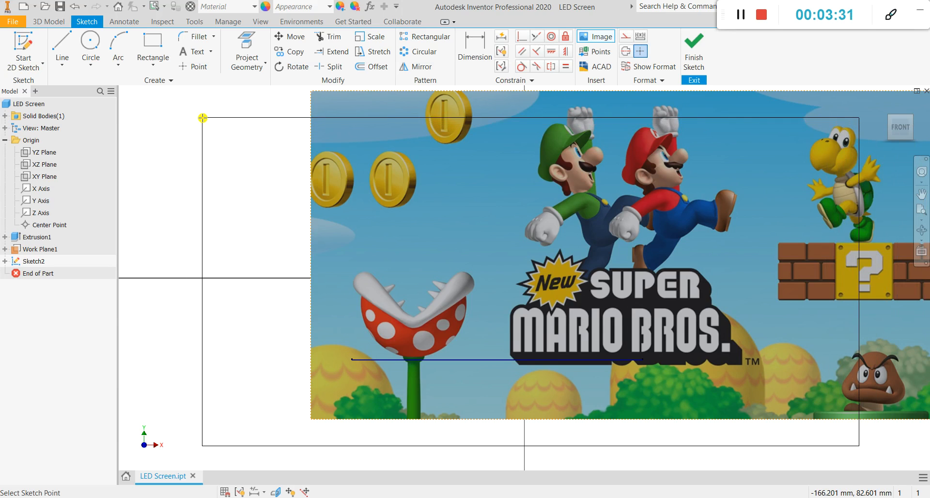
pyautogui.press('Escape')
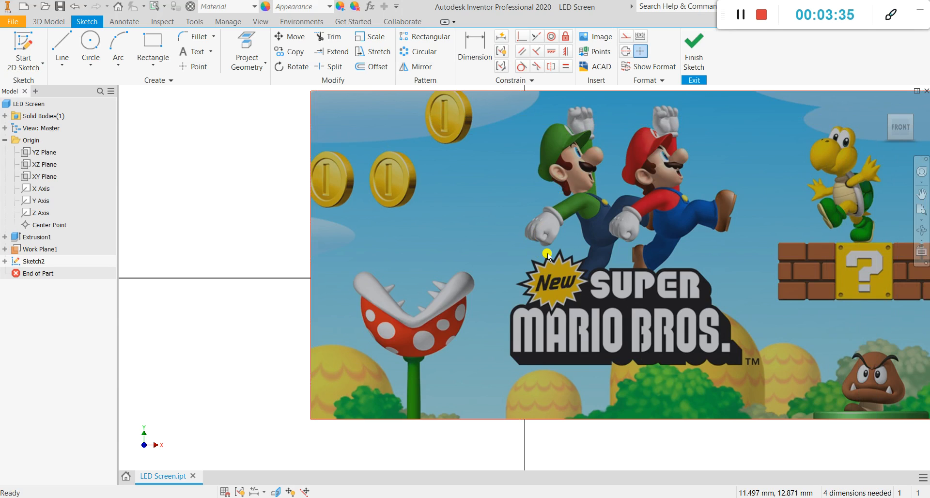
# Step: Move and shrink the inserted image so it roughly covers the screen body, and finish the sketch
pyautogui.scroll(-2, 547, 253)
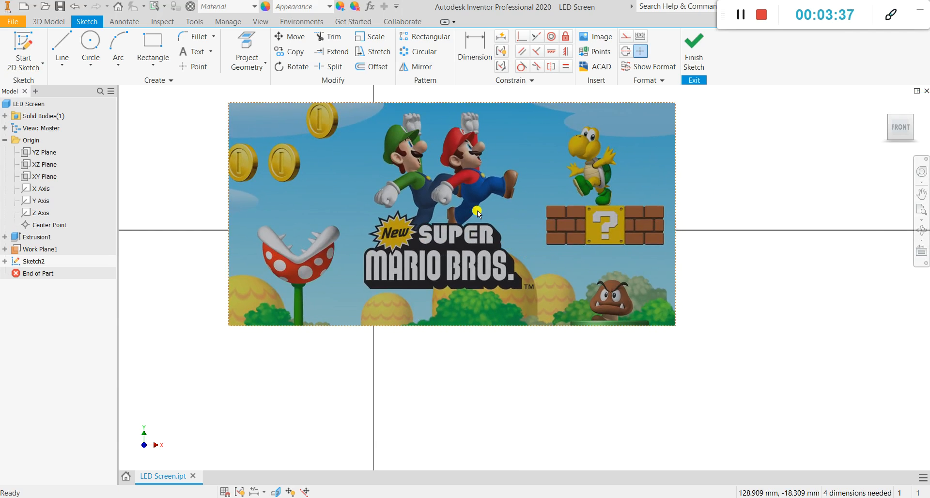
pyautogui.moveTo(468, 226)
pyautogui.mouseDown()
pyautogui.moveTo(549, 218)
pyautogui.moveTo(559, 249)
pyautogui.moveTo(523, 347)
pyautogui.moveTo(370, 282)
pyautogui.moveTo(588, 287)
pyautogui.moveTo(621, 322)
pyautogui.moveTo(502, 293)
pyautogui.mouseUp()
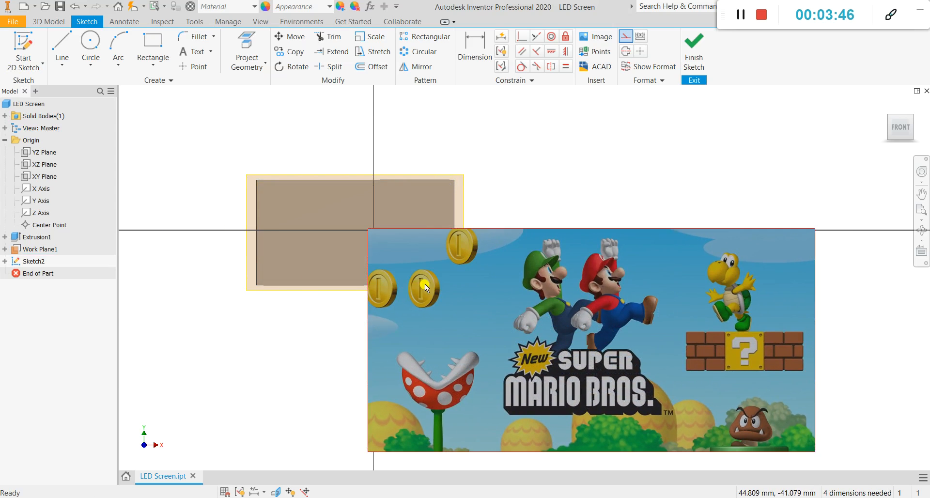
pyautogui.moveTo(551, 355)
pyautogui.mouseDown()
pyautogui.moveTo(487, 210)
pyautogui.moveTo(460, 190)
pyautogui.moveTo(438, 192)
pyautogui.moveTo(467, 176)
pyautogui.moveTo(437, 193)
pyautogui.mouseUp()
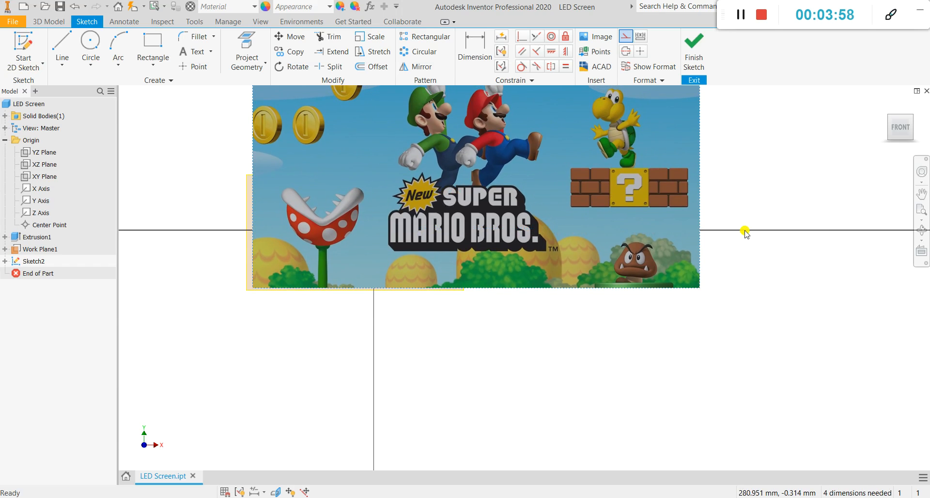
pyautogui.scroll(-2, 746, 232)
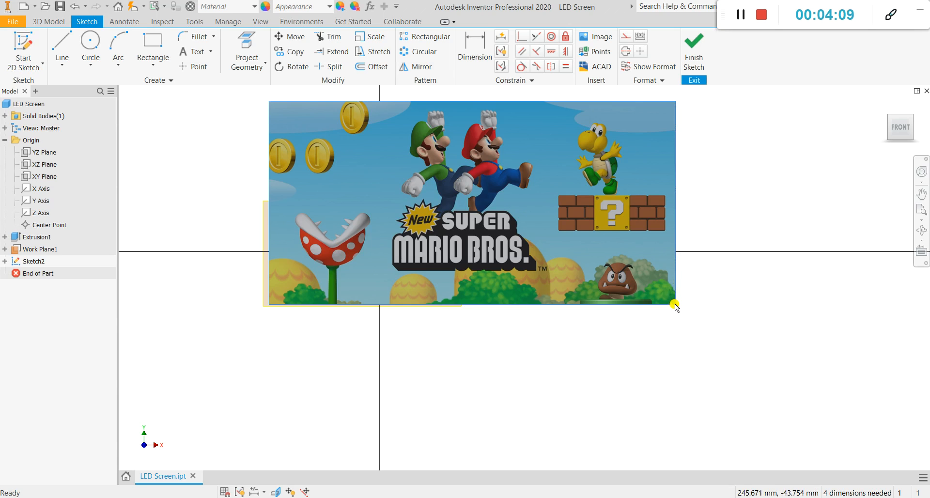
pyautogui.moveTo(671, 304); pyautogui.dragTo(475, 305)
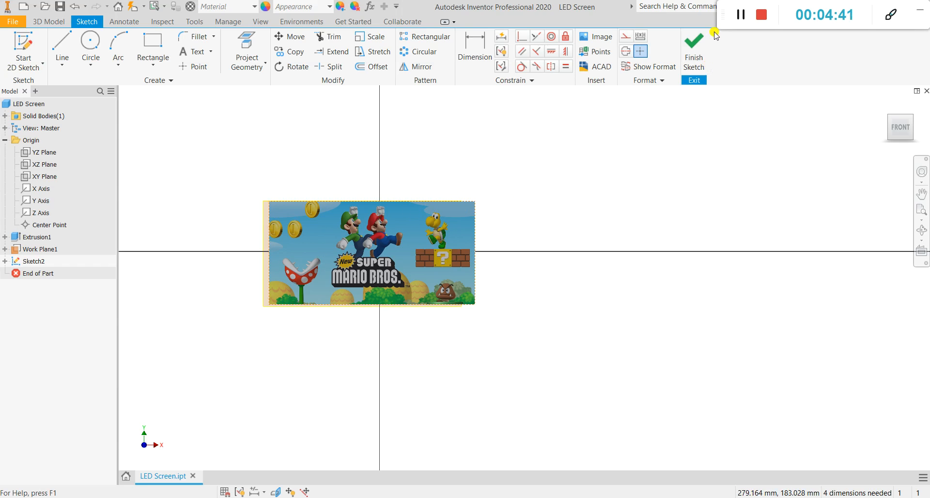
pyautogui.click(694, 55)
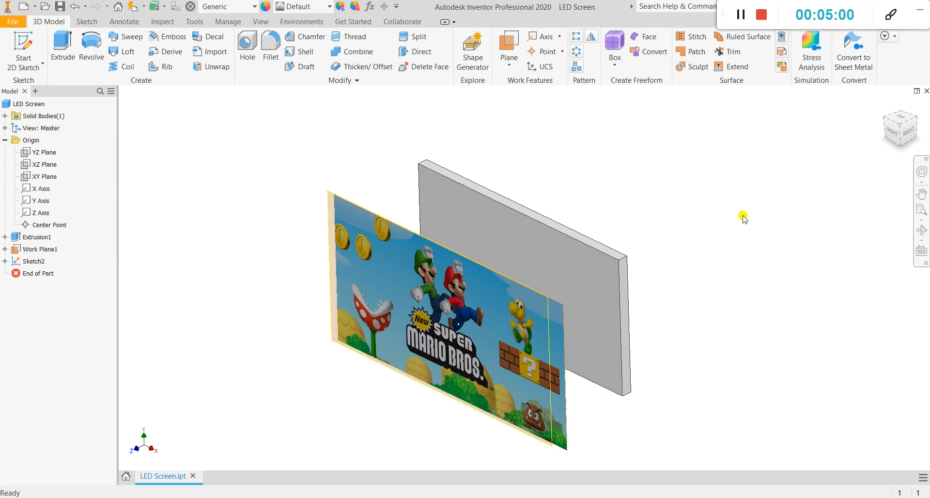
# Step: Apply the sketched Super Mario Bros. image as a decal on the front face of the screen body
pyautogui.click(215, 39)
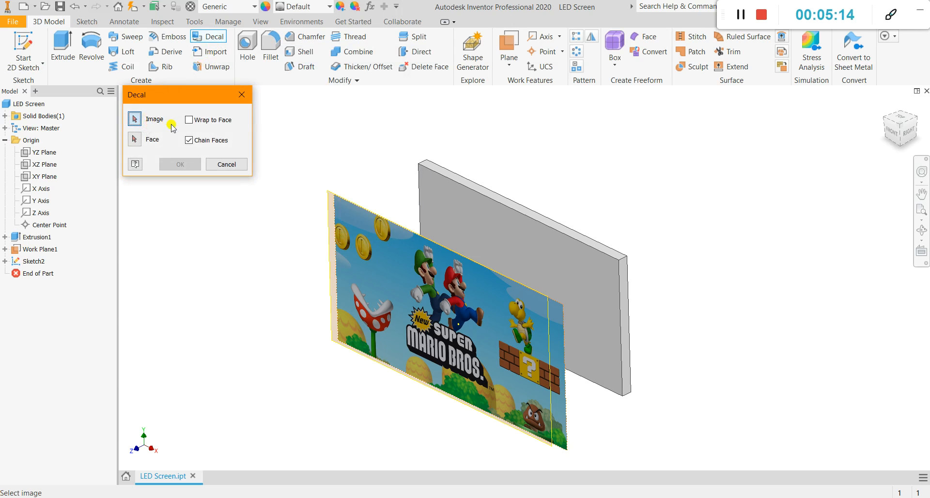
pyautogui.click(338, 205)
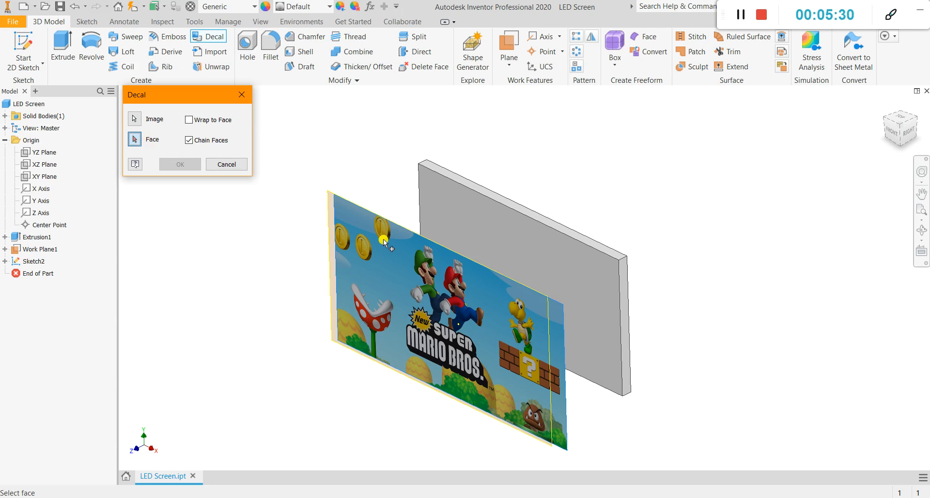
pyautogui.click(433, 187)
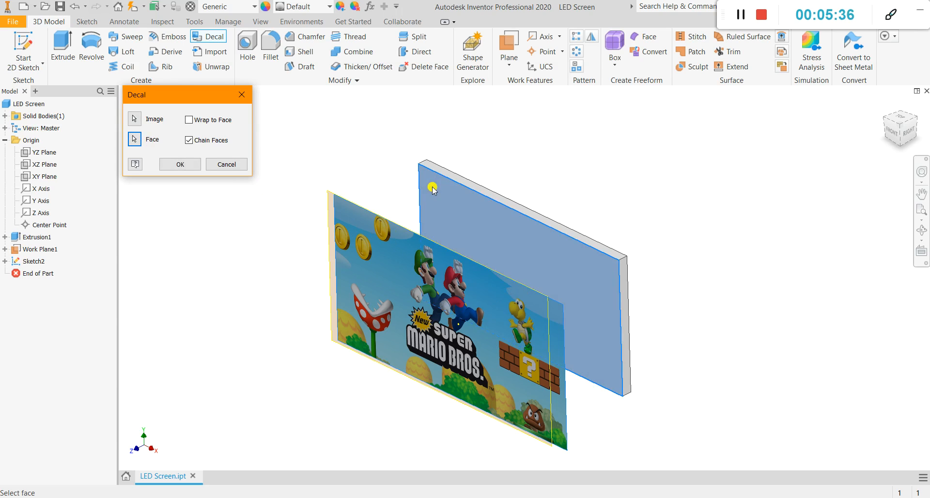
pyautogui.click(180, 164)
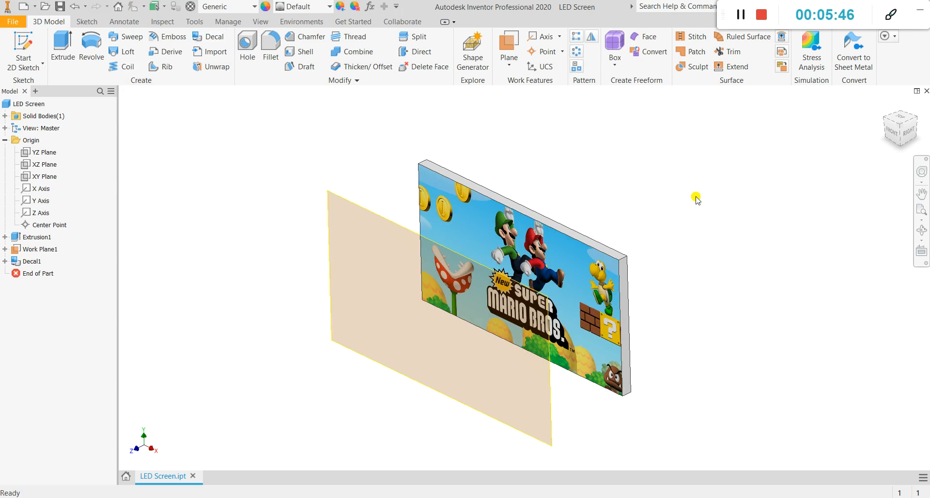
# Step: Hide the offset work plane, check the decal on the screen body, and save the LED Screen part
pyautogui.rightClick(327, 210)
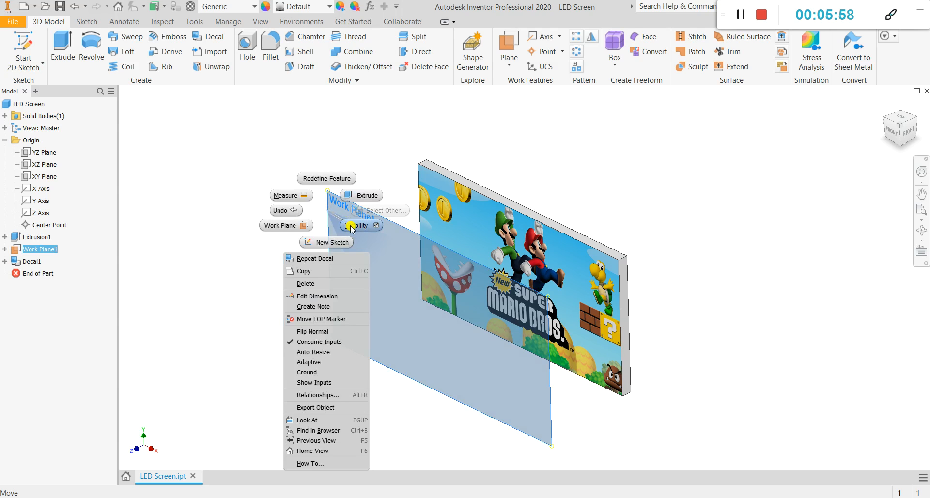
pyautogui.click(376, 226)
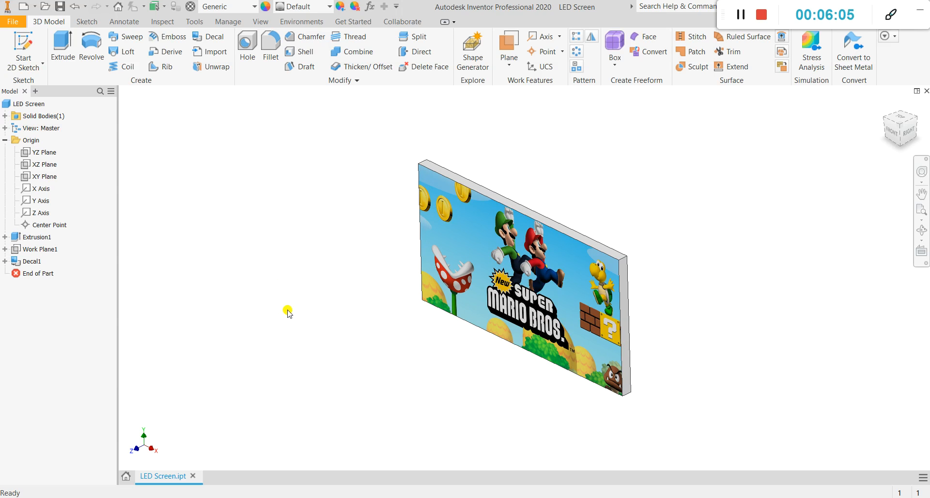
pyautogui.click(919, 234)
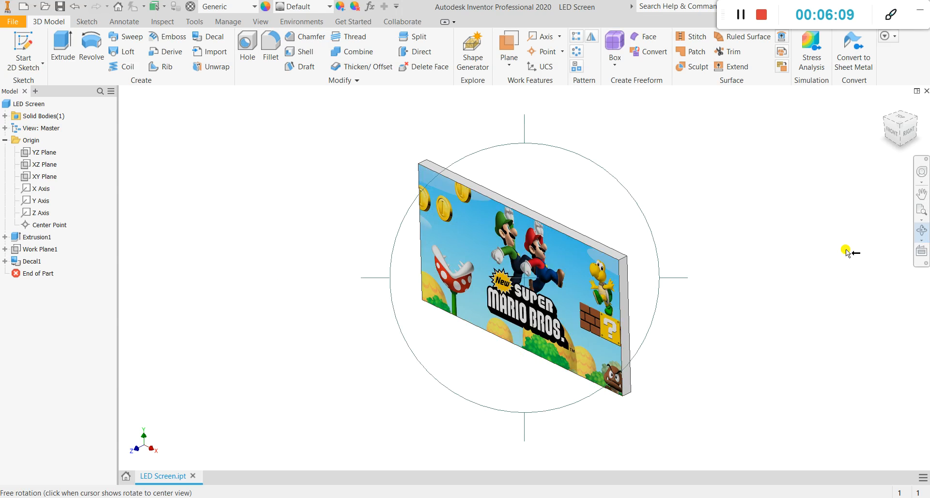
pyautogui.moveTo(641, 303); pyautogui.dragTo(415, 306)
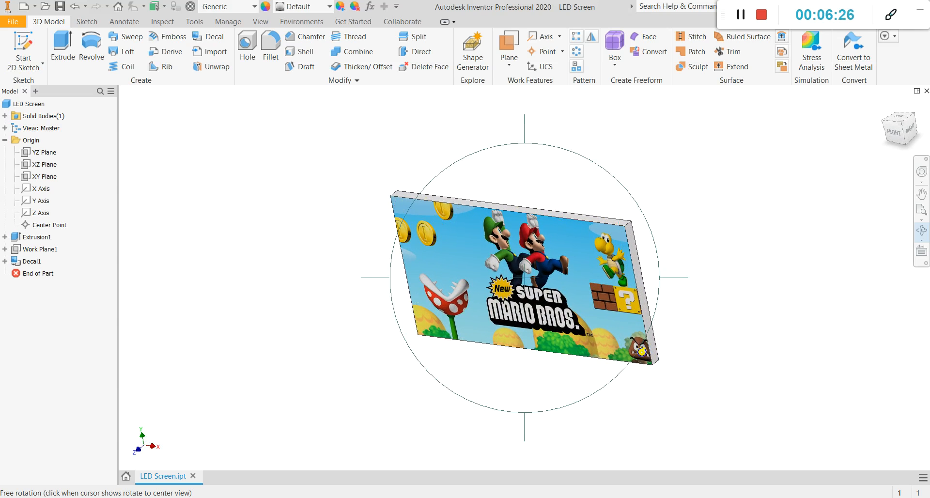
pyautogui.press('Escape')
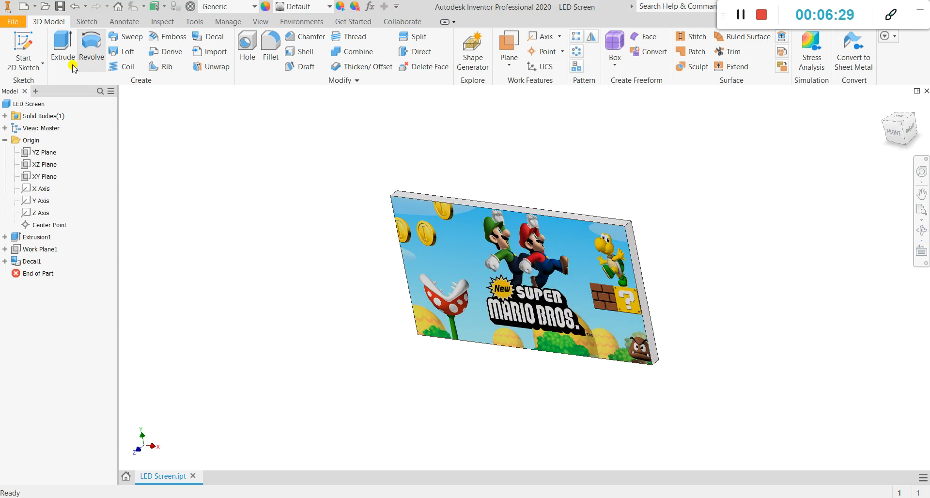
pyautogui.click(13, 23)
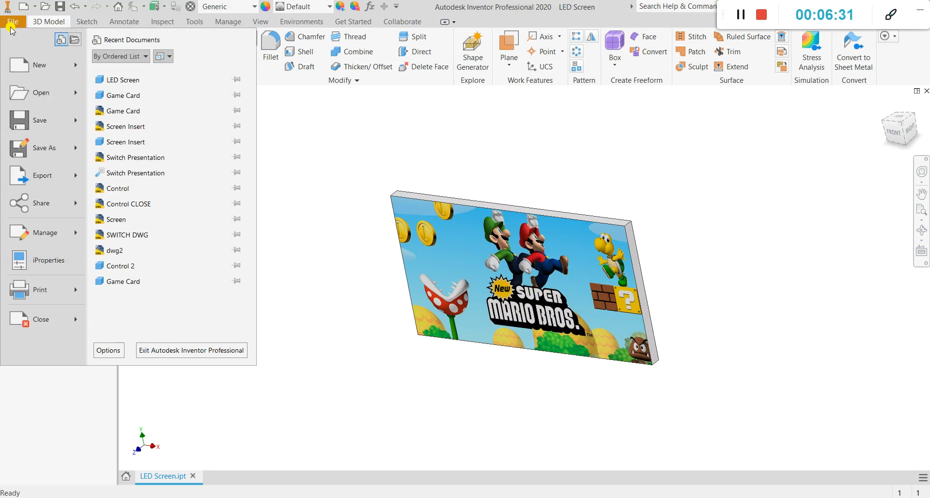
pyautogui.click(41, 122)
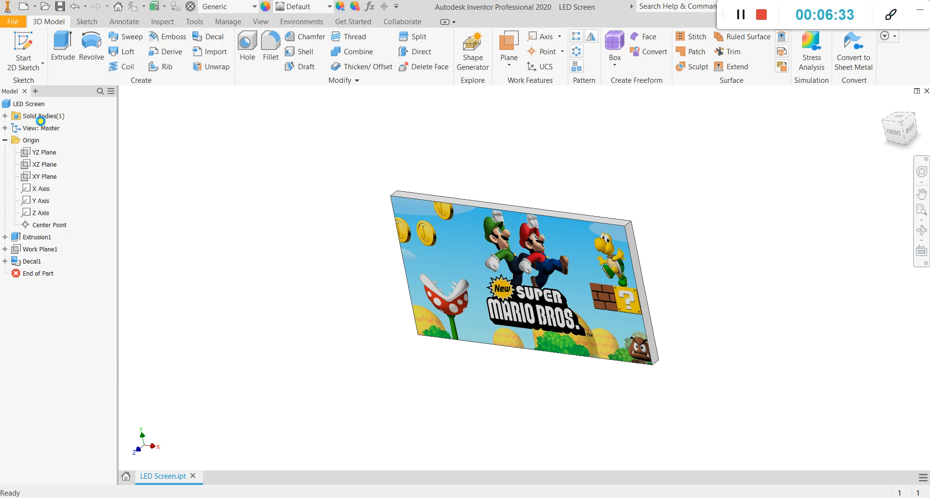